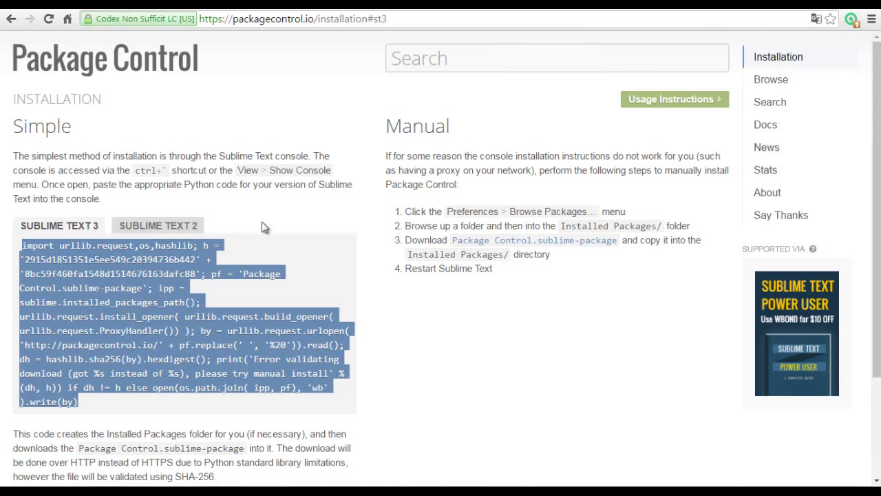
Switch from the Package Control web page to Sublime Text and show its console
{"action": "key", "text": "super+Down"}
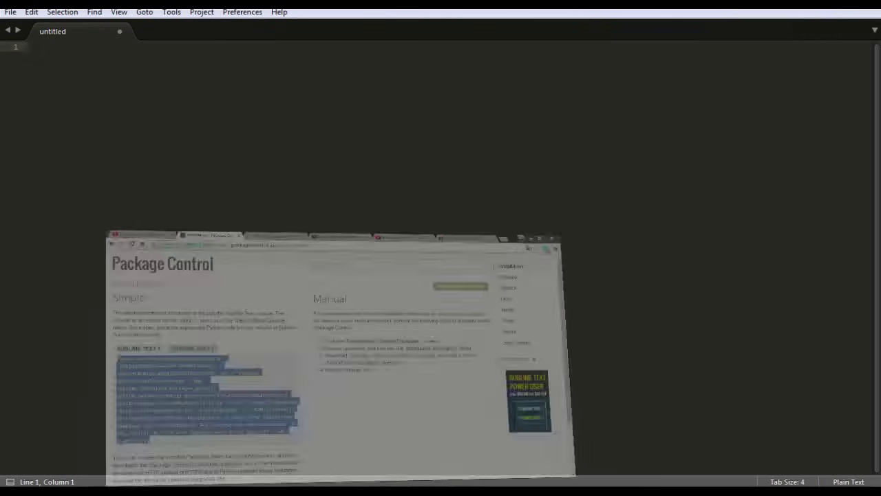
{"action": "left_click", "coordinate": [123, 15]}
{"action": "left_click", "coordinate": [171, 101]}
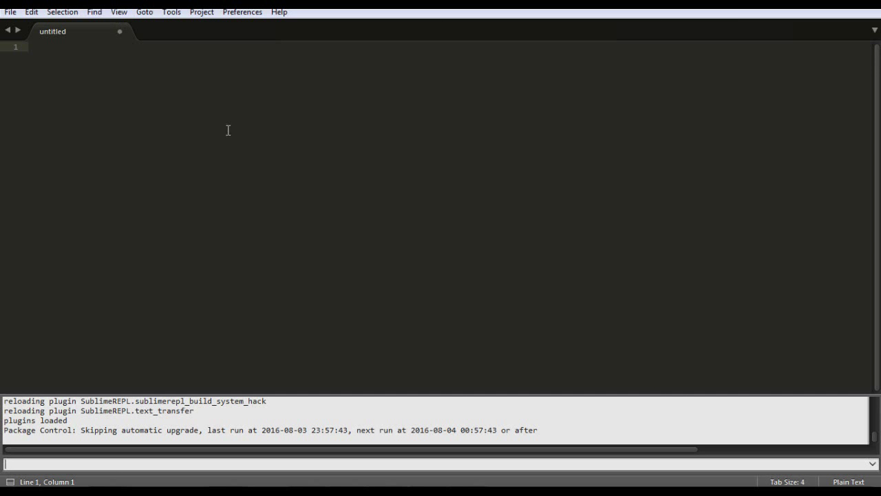
Open Package Control's Install Package list, filter it for "py", and clear the filter
{"action": "key", "text": "ctrl+shift+p"}
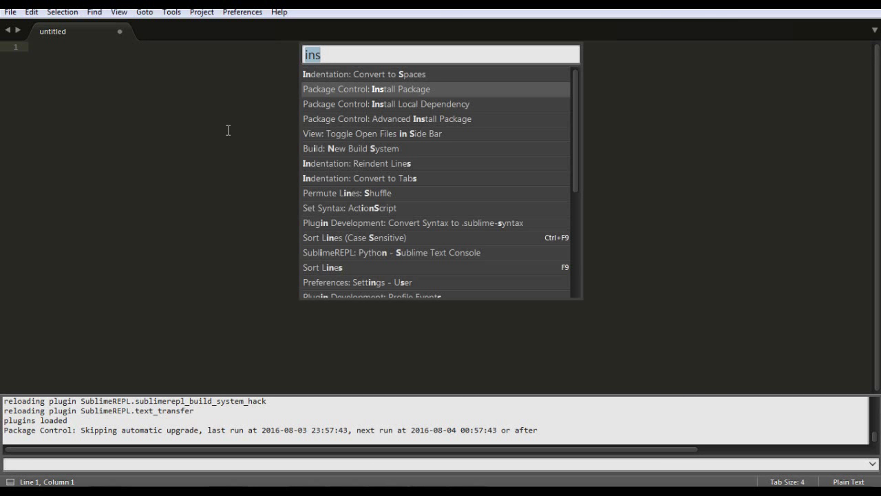
{"action": "left_click", "coordinate": [388, 87]}
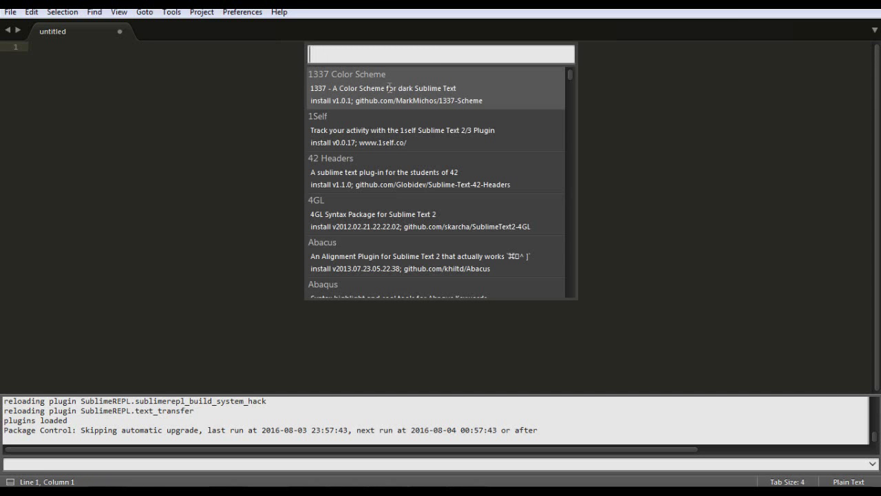
{"action": "type", "text": "p"}
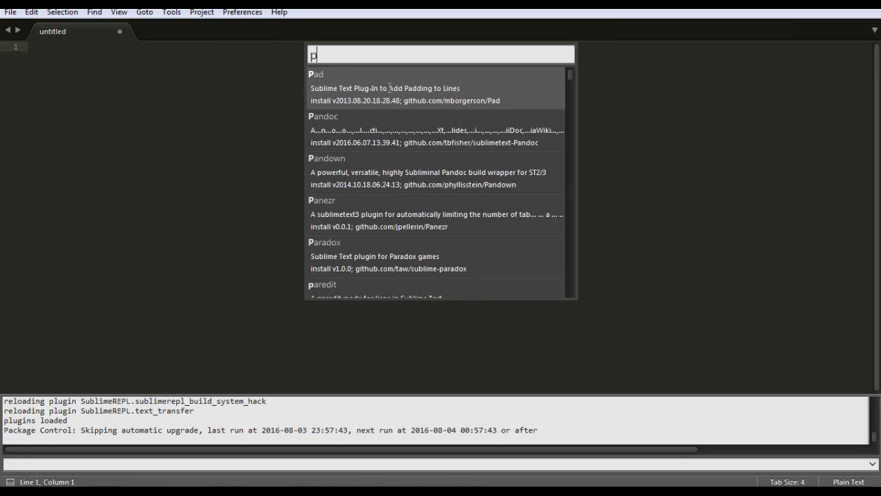
{"action": "type", "text": "y"}
{"action": "key", "text": "BackSpace"}
{"action": "key", "text": "BackSpace"}
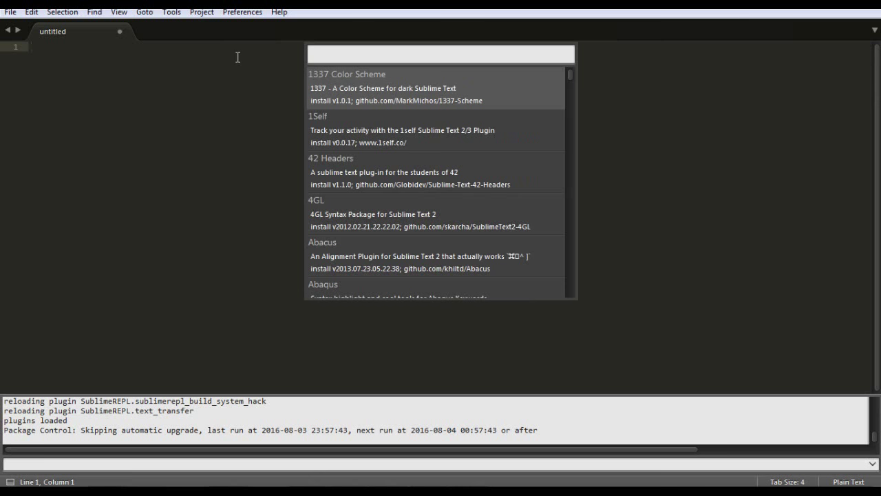
Examine the Python options that SublimeREPL offers, without starting any of them
{"action": "left_click", "coordinate": [172, 13]}
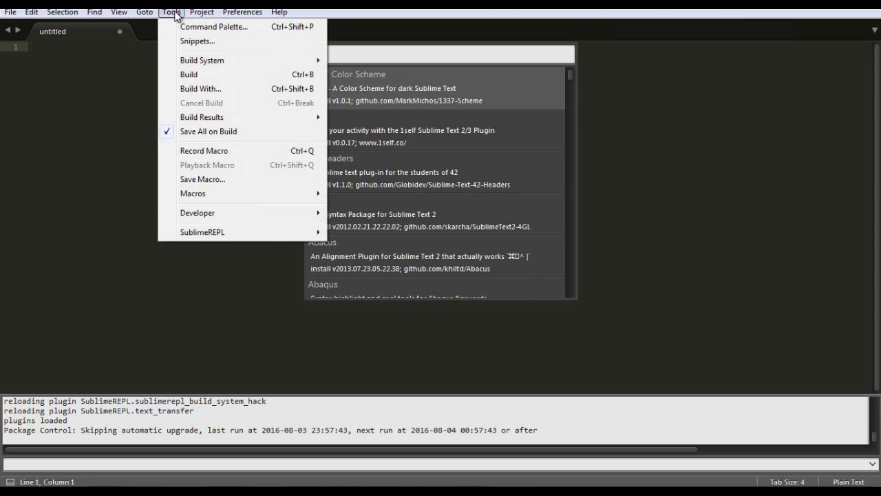
{"action": "mouse_move", "coordinate": [265, 236]}
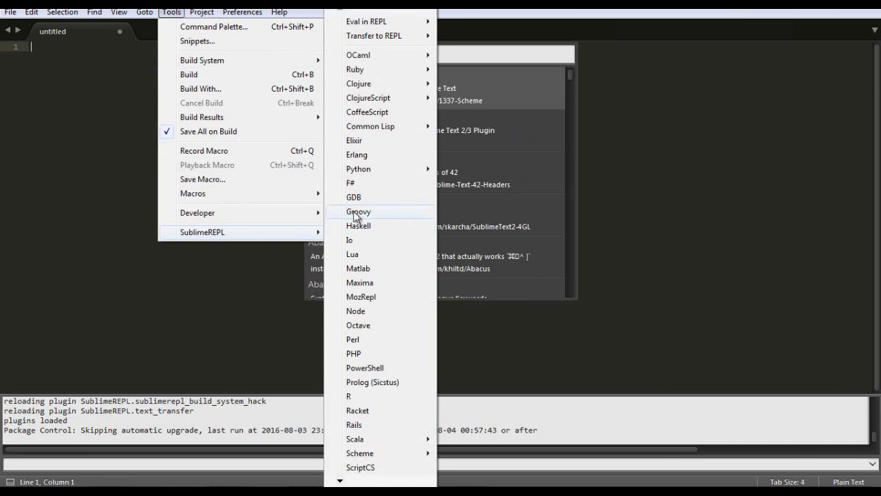
{"action": "mouse_move", "coordinate": [409, 171]}
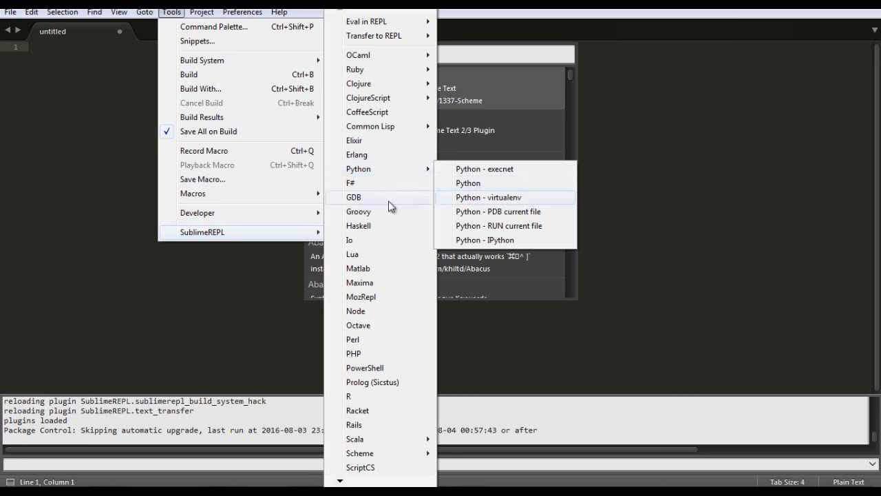
{"action": "left_click", "coordinate": [267, 282]}
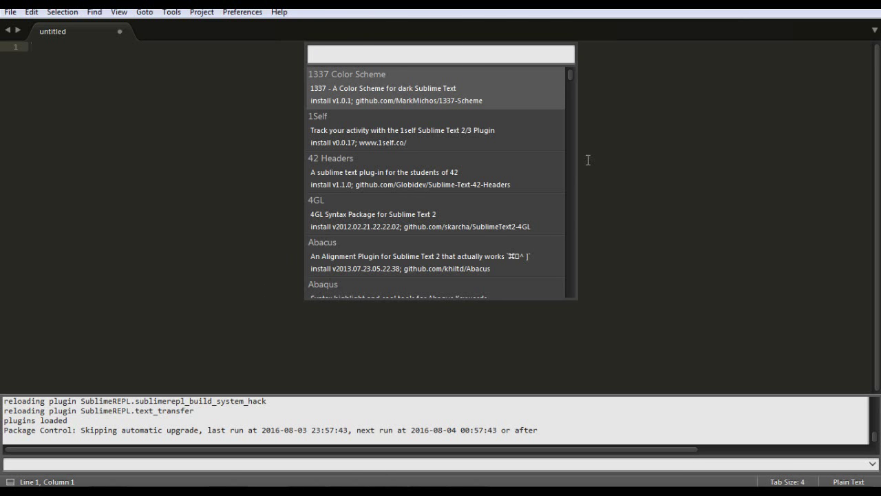
Leave Sublime Text for the desktop and open the environment variables through the computer's advanced system settings
{"action": "left_click", "coordinate": [826, 9]}
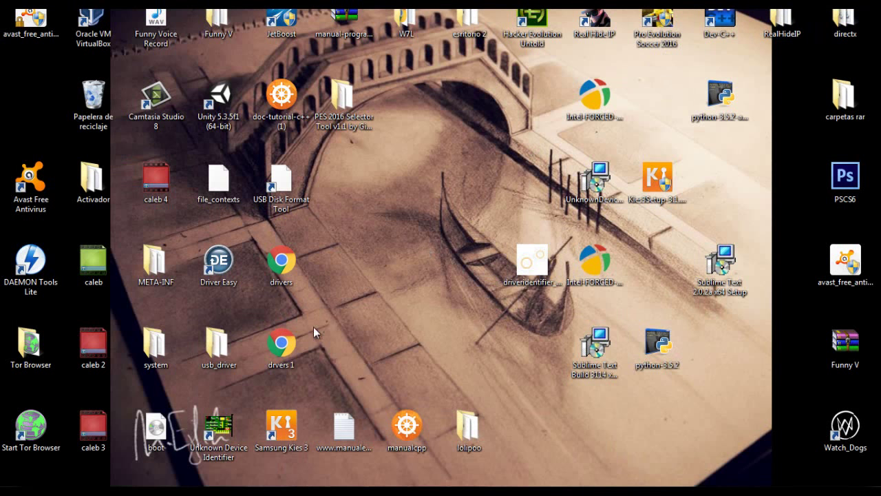
{"action": "left_click", "coordinate": [17, 475]}
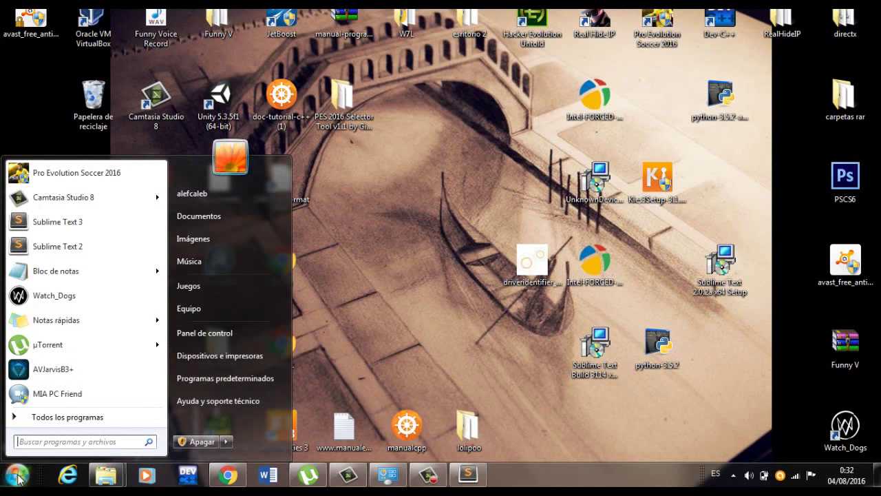
{"action": "right_click", "coordinate": [206, 313]}
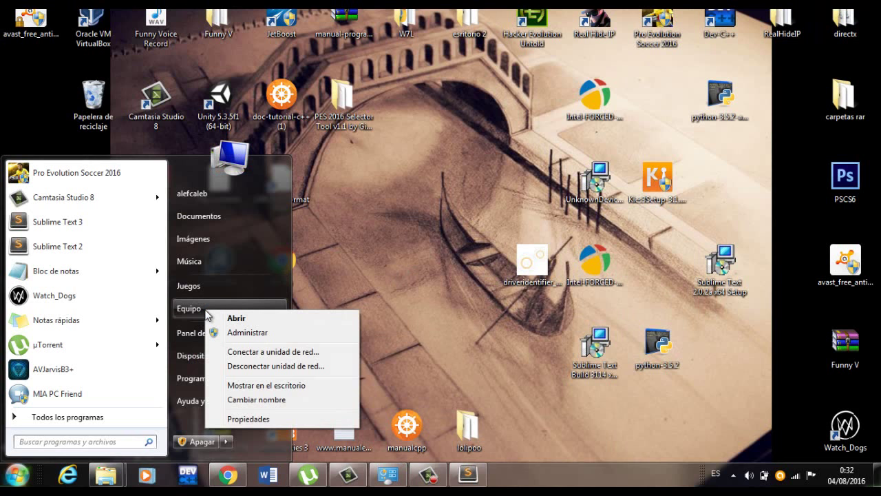
{"action": "left_click", "coordinate": [260, 417]}
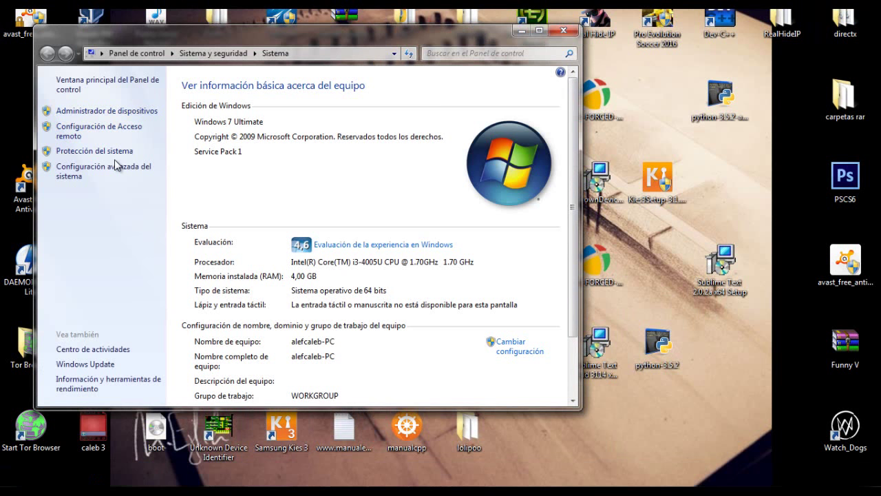
{"action": "left_click", "coordinate": [116, 171]}
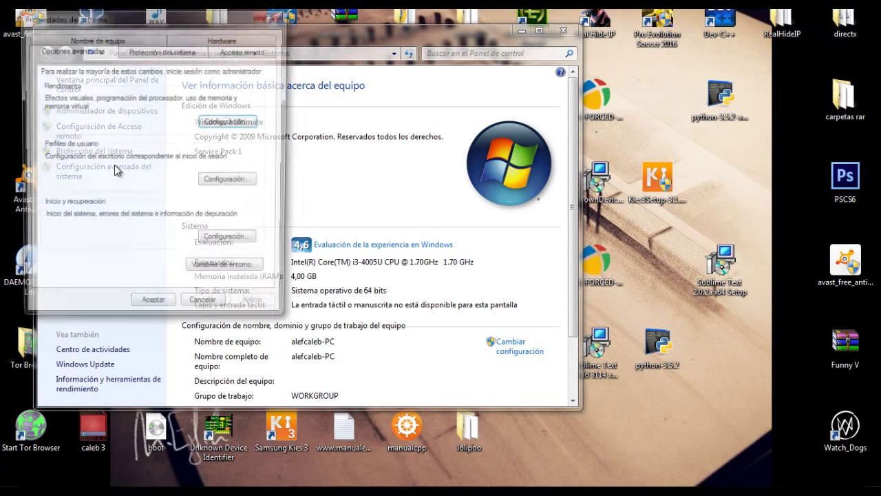
{"action": "left_click", "coordinate": [219, 273]}
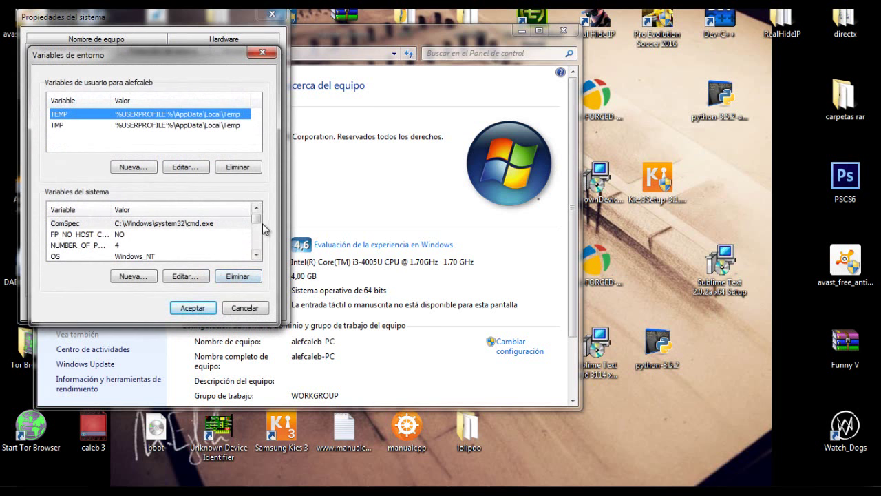
Edit the system variable Path and delete "Python35" from the end of its value
{"action": "scroll", "coordinate": [258, 222], "scroll_direction": "down", "scroll_amount": 1}
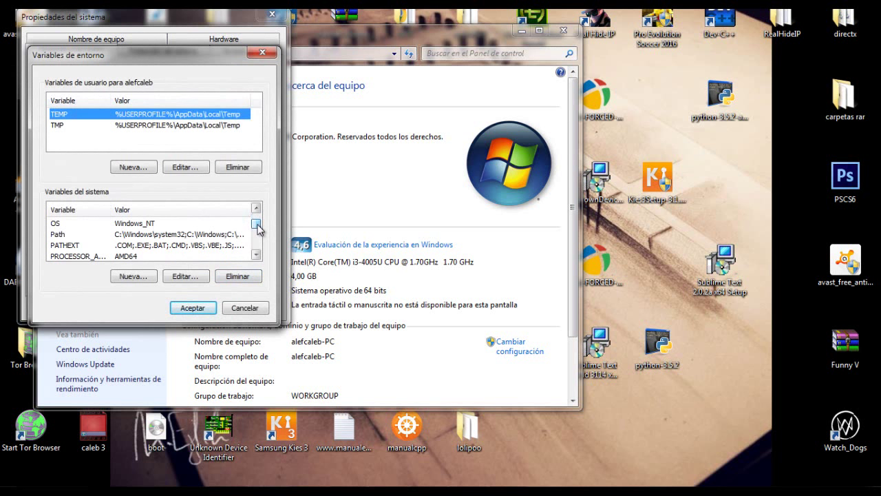
{"action": "left_click", "coordinate": [207, 236]}
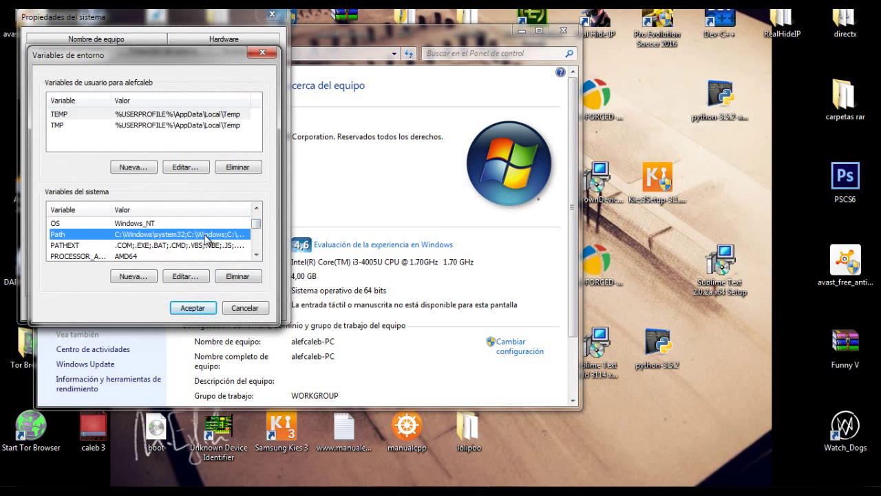
{"action": "left_click", "coordinate": [185, 276]}
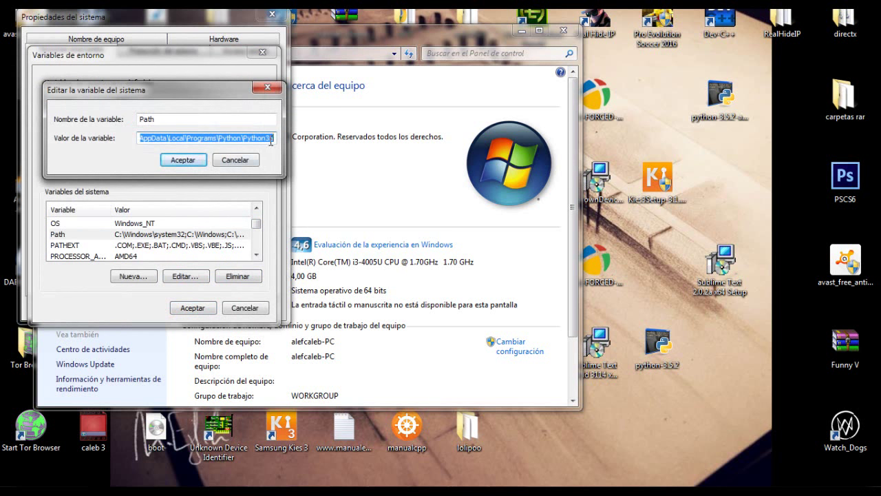
{"action": "left_click_drag", "start_coordinate": [276, 140], "coordinate": [161, 132]}
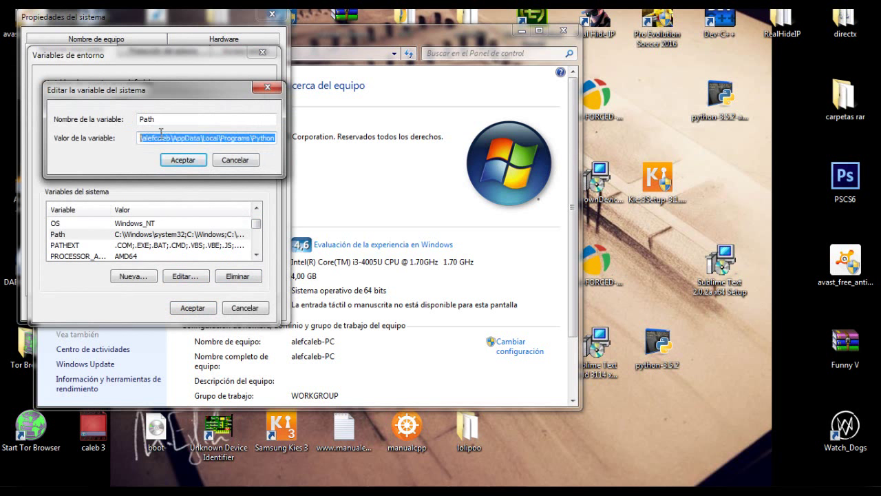
{"action": "left_click", "coordinate": [274, 137]}
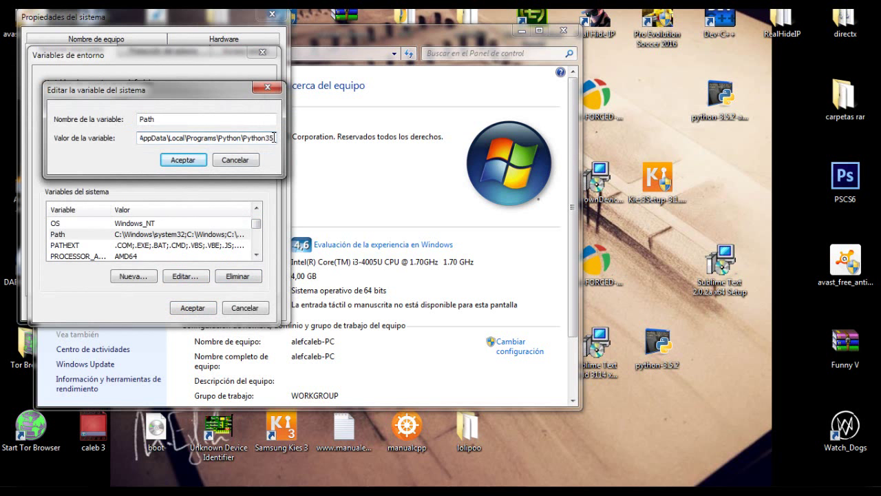
{"action": "key", "text": "BackSpace"}
{"action": "key", "text": "BackSpace"}
{"action": "key", "text": "BackSpace"}
{"action": "key", "text": "BackSpace"}
{"action": "key", "text": "BackSpace"}
{"action": "key", "text": "BackSpace"}
{"action": "key", "text": "BackSpace"}
{"action": "key", "text": "BackSpace"}
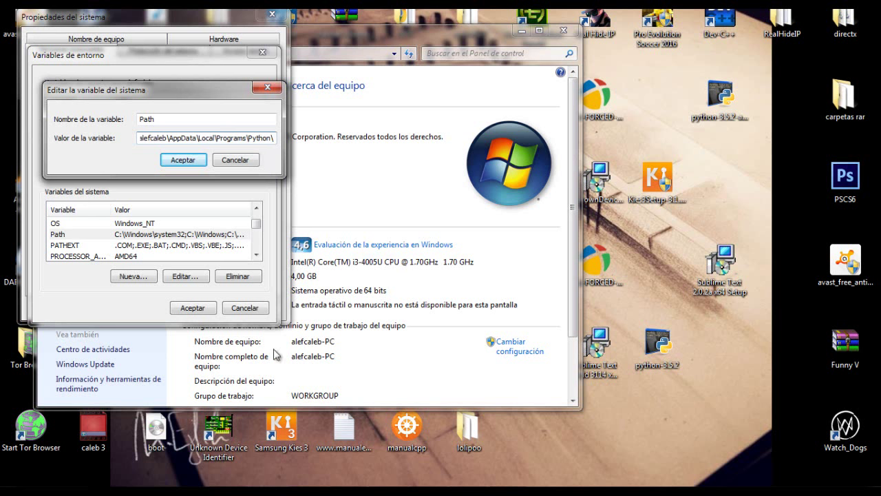
Bring up the already open Python35 folder window to check its location, and minimise it
{"action": "mouse_move", "coordinate": [79, 484]}
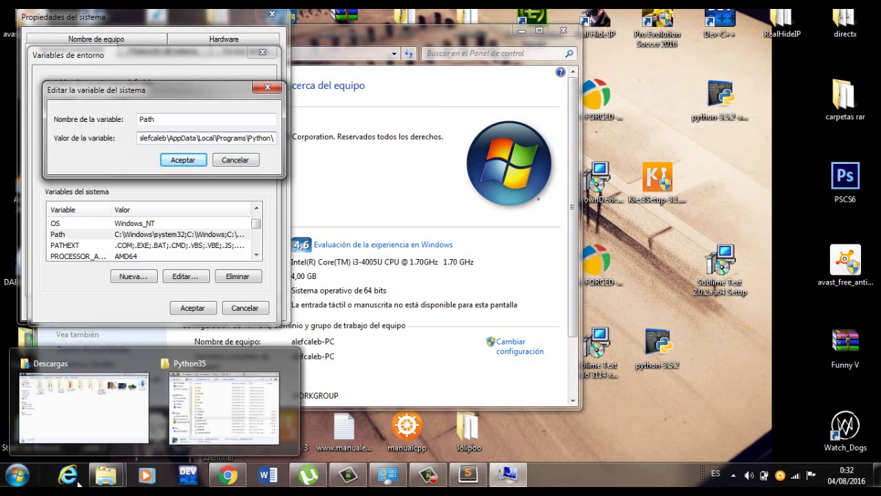
{"action": "mouse_move", "coordinate": [124, 482]}
{"action": "left_click", "coordinate": [225, 418]}
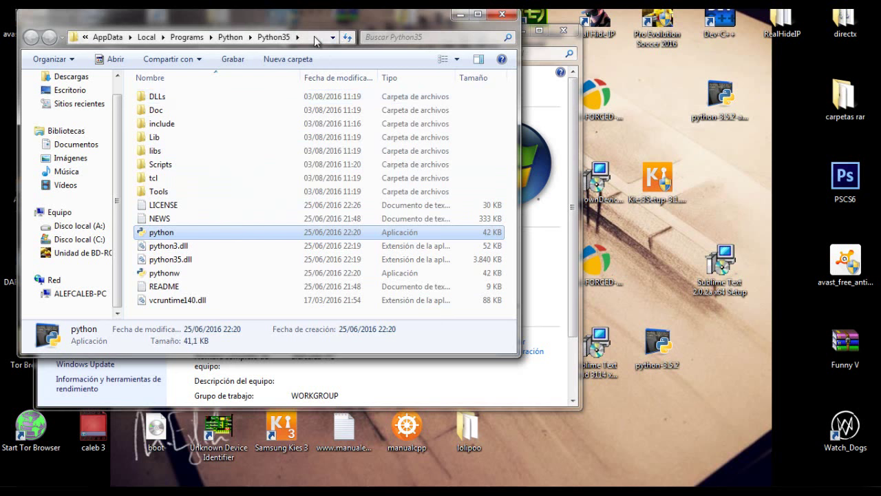
{"action": "left_click", "coordinate": [459, 15]}
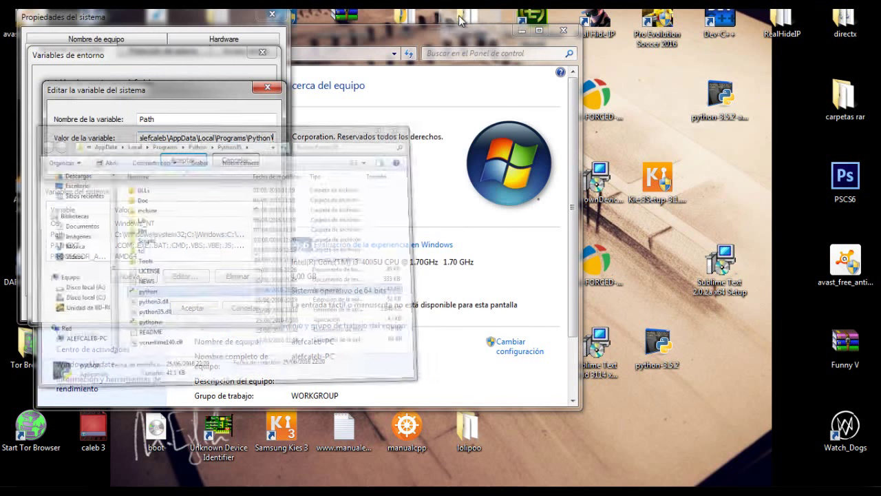
Open the file location of IDLE (Python 3.5 64-bit) from the installed programs
{"action": "mouse_move", "coordinate": [148, 482]}
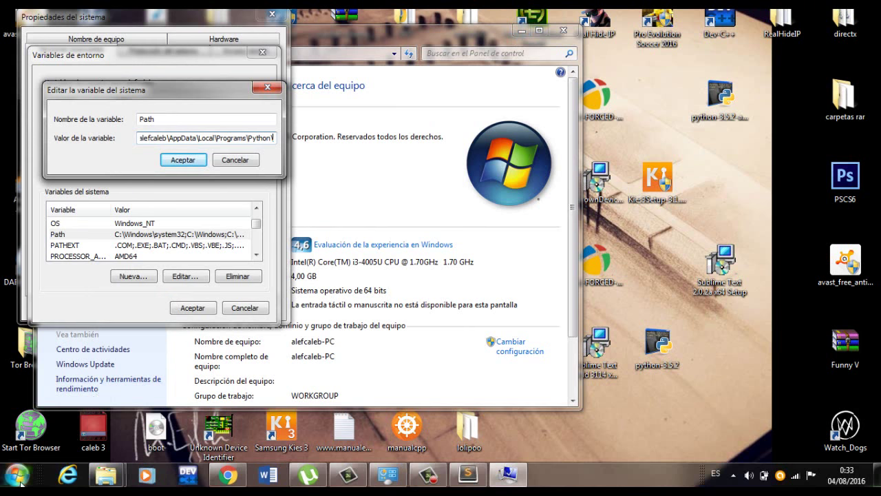
{"action": "left_click", "coordinate": [17, 475]}
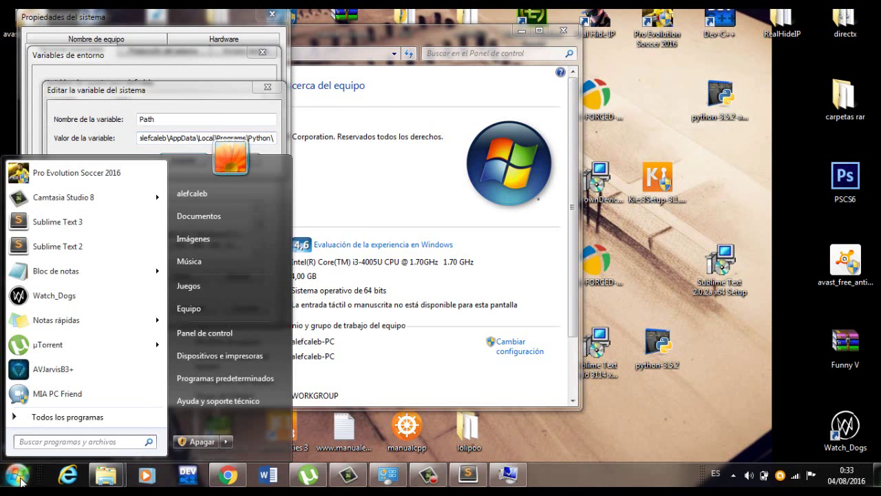
{"action": "left_click", "coordinate": [76, 417]}
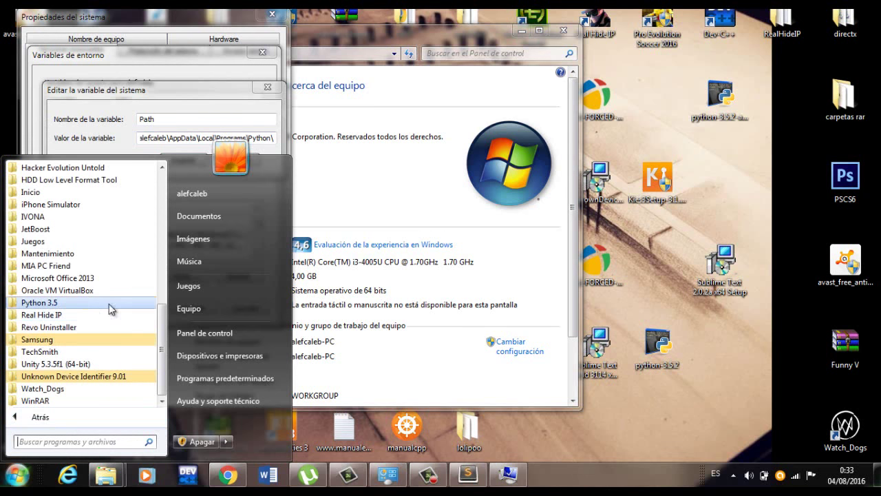
{"action": "left_click", "coordinate": [38, 303]}
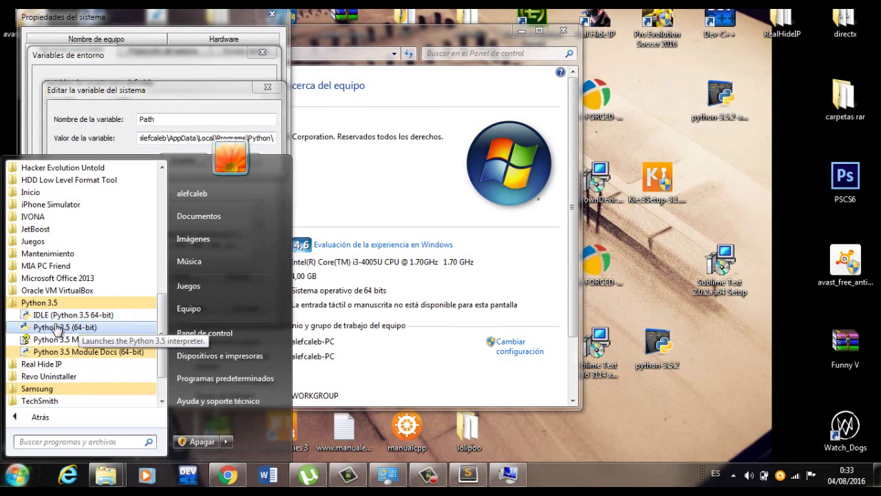
{"action": "right_click", "coordinate": [62, 319]}
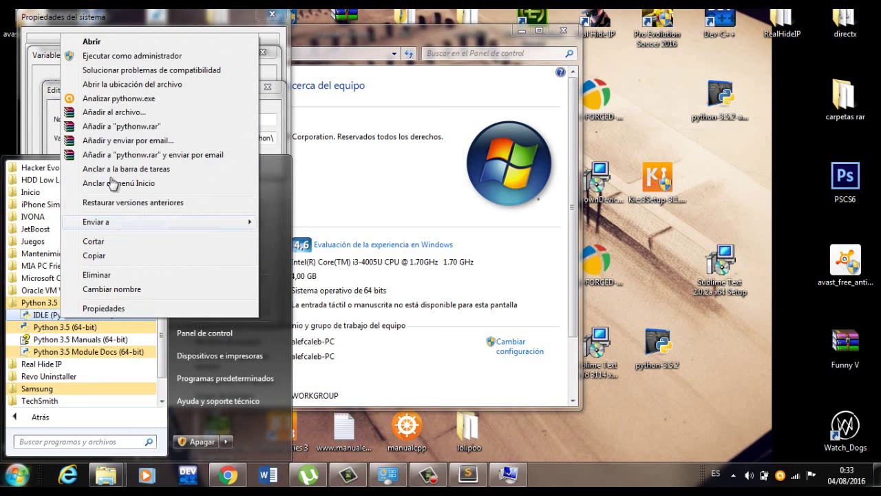
{"action": "left_click", "coordinate": [131, 87]}
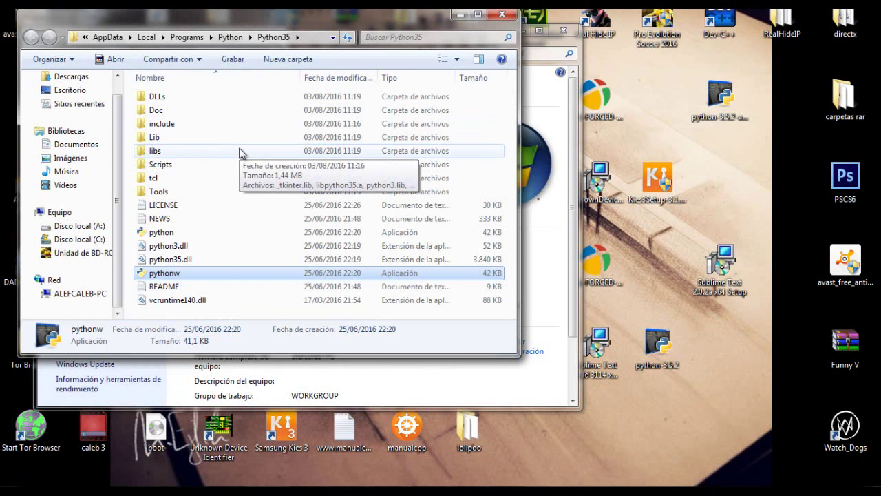
Copy the full path of the Python35 folder from the address field
{"action": "left_click", "coordinate": [308, 38]}
{"action": "left_click", "coordinate": [309, 38]}
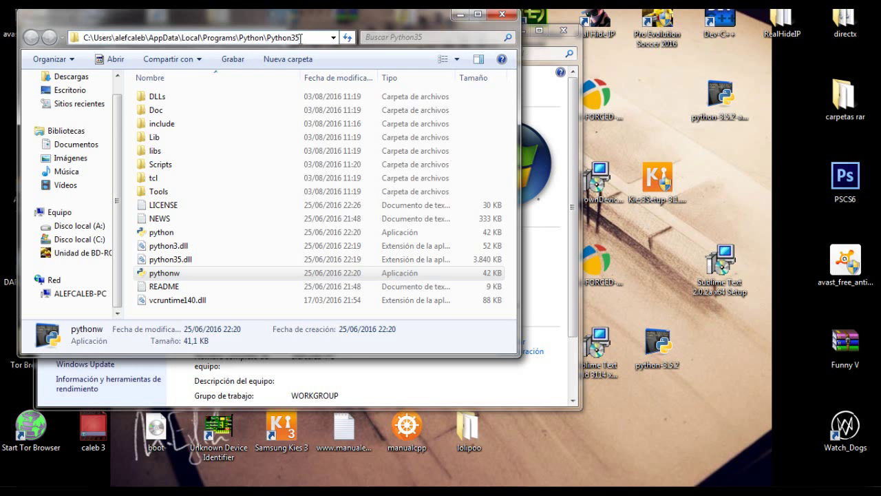
{"action": "left_click_drag", "start_coordinate": [301, 38], "coordinate": [83, 38]}
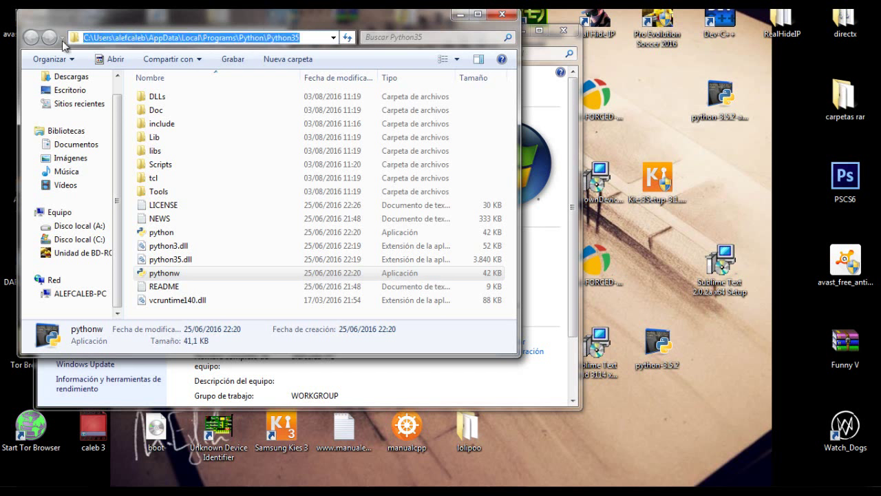
{"action": "right_click", "coordinate": [105, 33]}
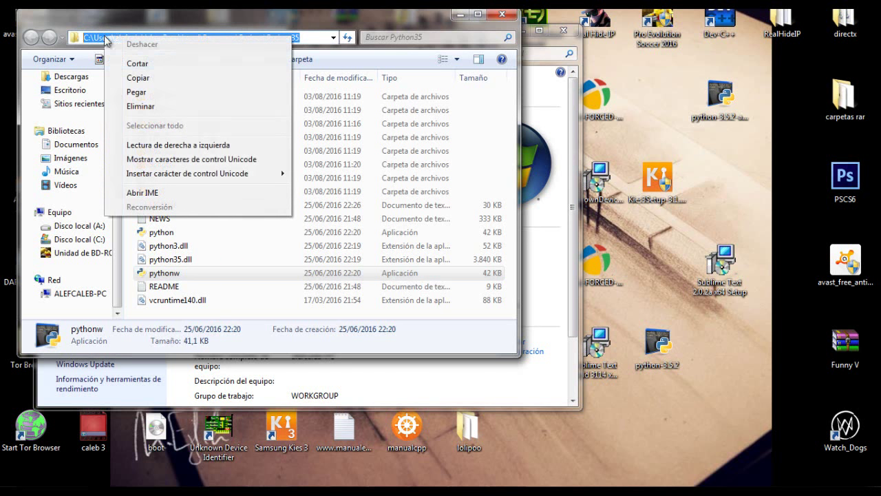
{"action": "left_click", "coordinate": [157, 78]}
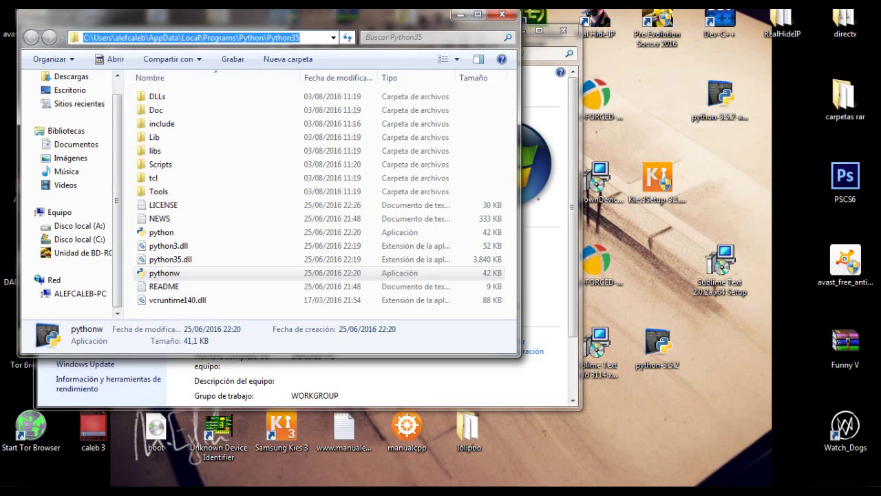
Minimise the Python35 folder window and delete the trailing backslash from the Path variable's value
{"action": "left_click", "coordinate": [459, 15]}
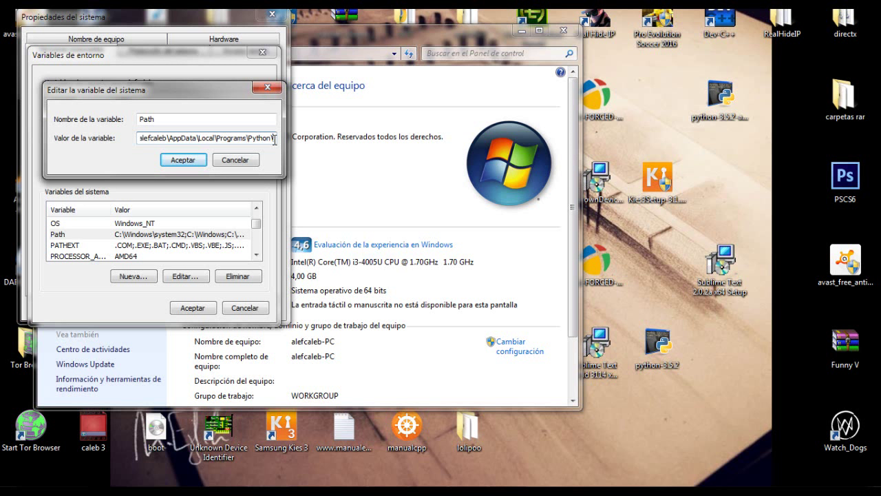
{"action": "key", "text": "BackSpace"}
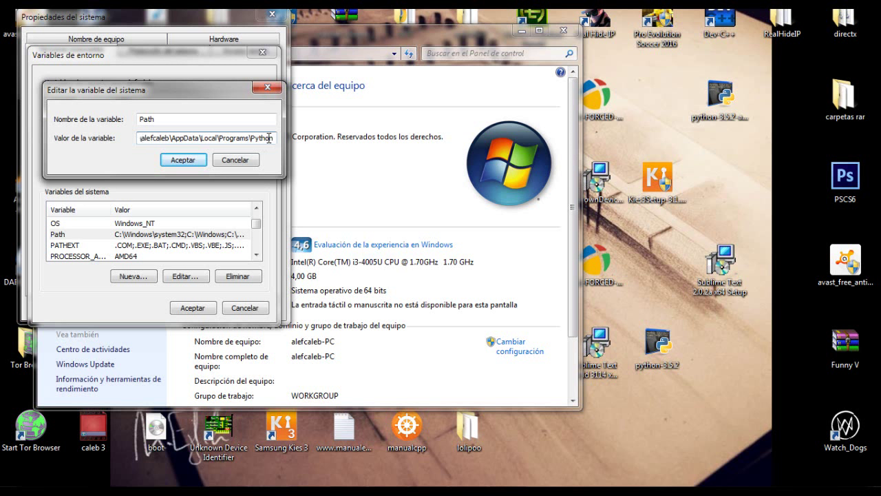
{"action": "mouse_move", "coordinate": [263, 140]}
{"action": "left_mouse_down"}
{"action": "mouse_move", "coordinate": [252, 141]}
{"action": "mouse_move", "coordinate": [268, 142]}
{"action": "left_mouse_up"}
{"action": "right_click", "coordinate": [275, 138]}
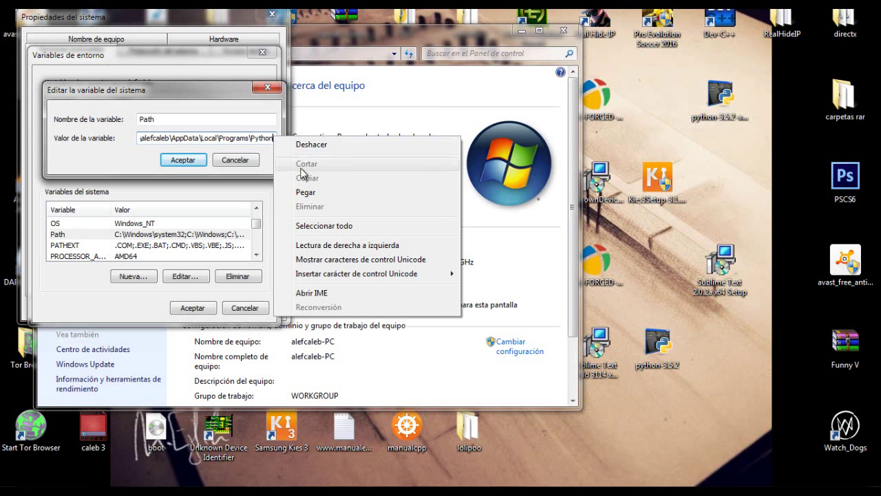
{"action": "left_click", "coordinate": [348, 104]}
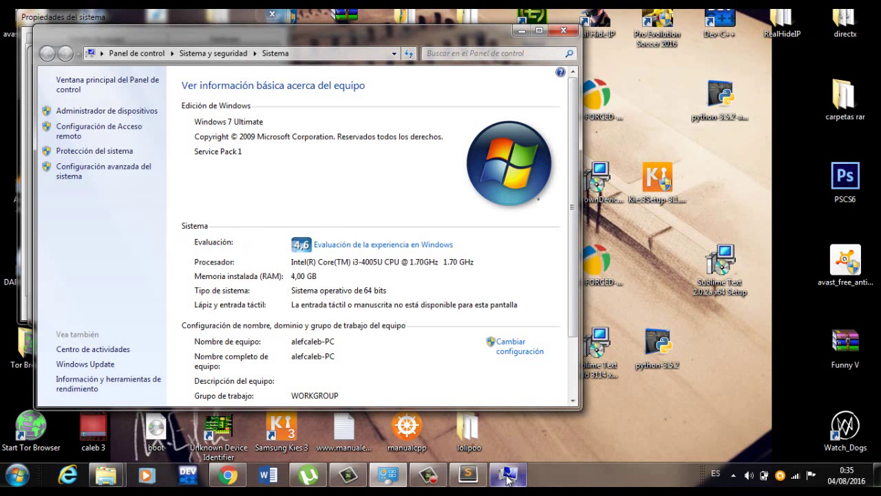
{"action": "left_click", "coordinate": [508, 475]}
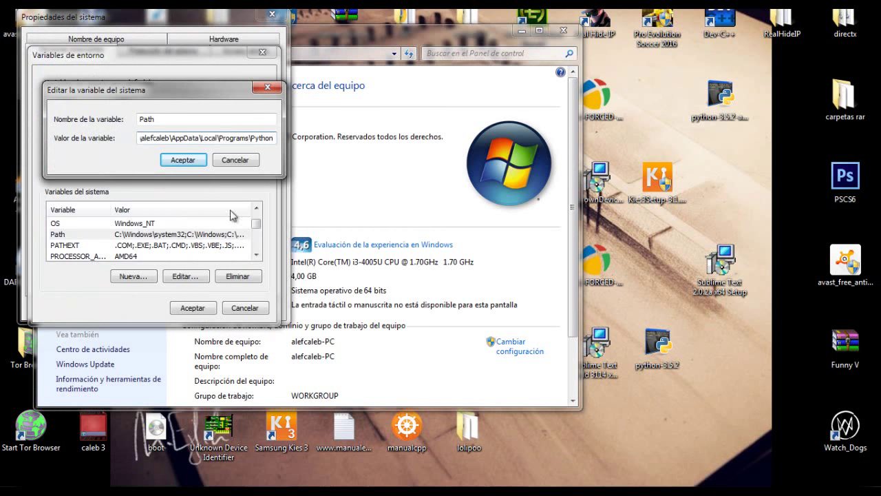
Cancel the Path edit, environment variables and system properties dialogs without saving, and minimise the System window
{"action": "left_click", "coordinate": [241, 159]}
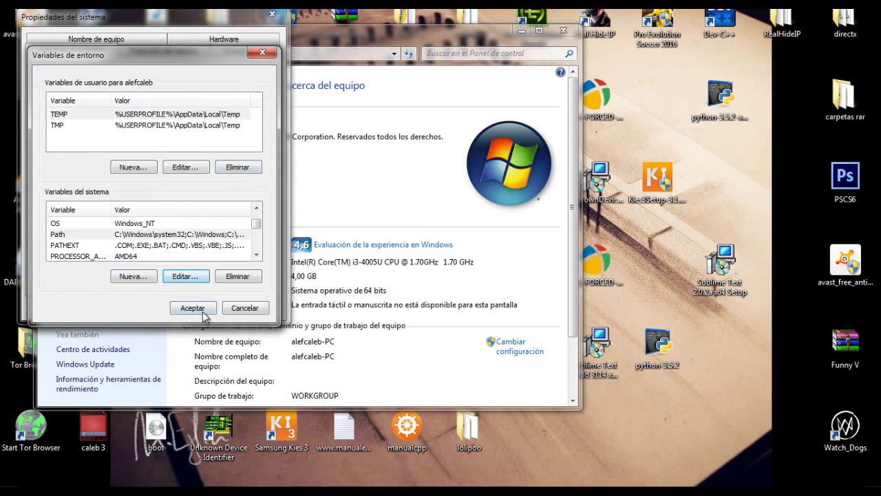
{"action": "left_click", "coordinate": [246, 310]}
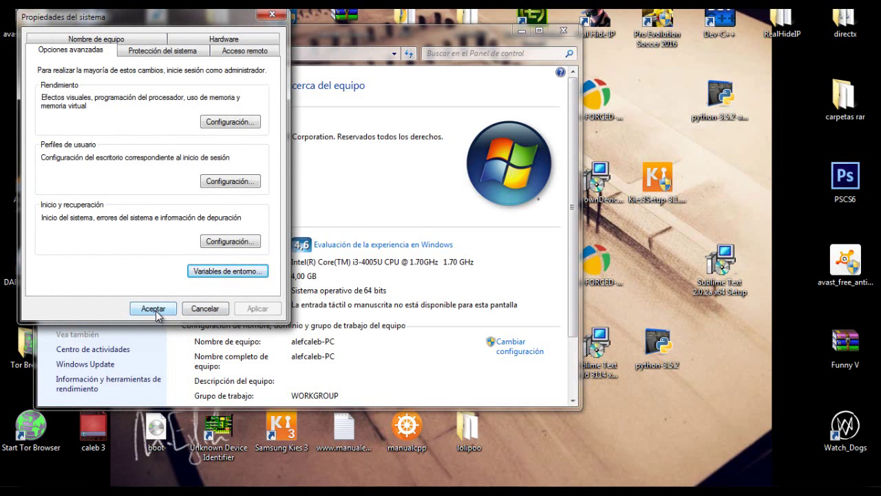
{"action": "left_click", "coordinate": [209, 310]}
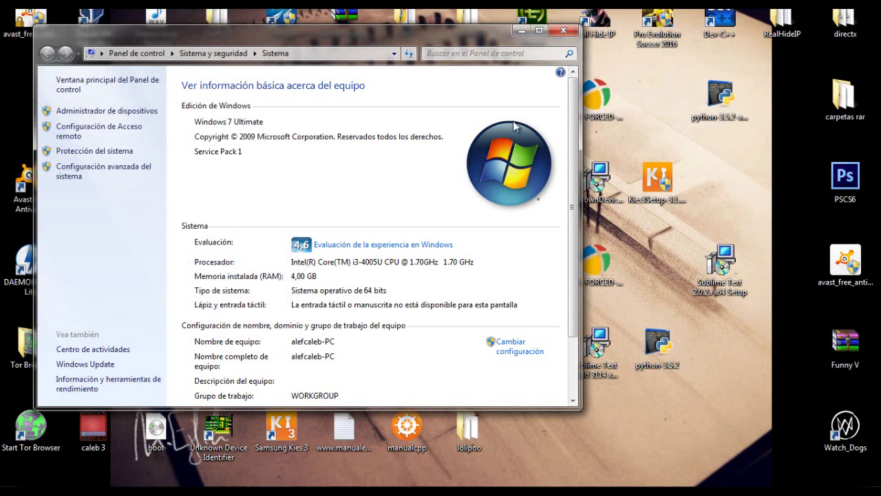
{"action": "left_click", "coordinate": [521, 30]}
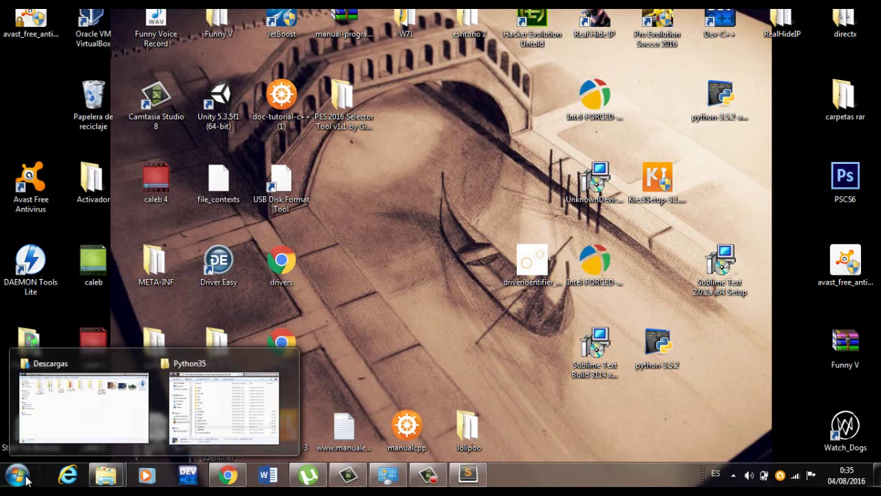
Open a cmd command prompt and try to start Python with the command "pyton", dismissing the Windows colour scheme dialog
{"action": "left_click", "coordinate": [26, 477]}
{"action": "left_click", "coordinate": [74, 441]}
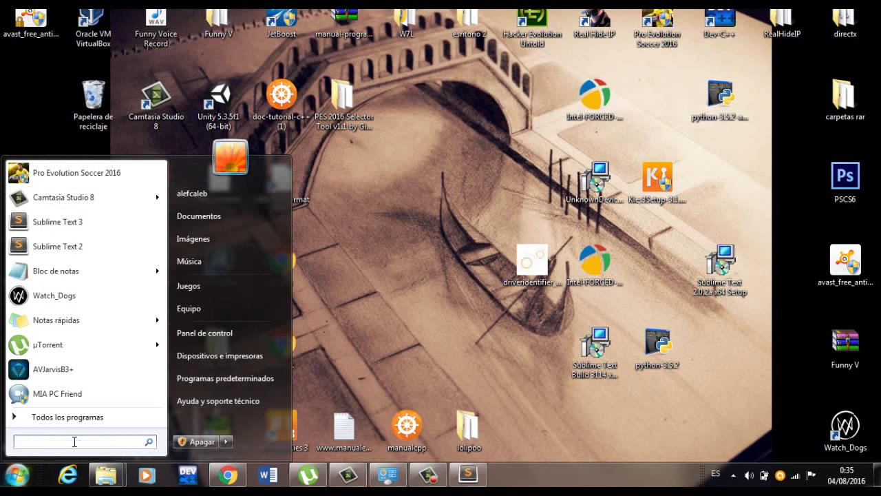
{"action": "type", "text": "cmd"}
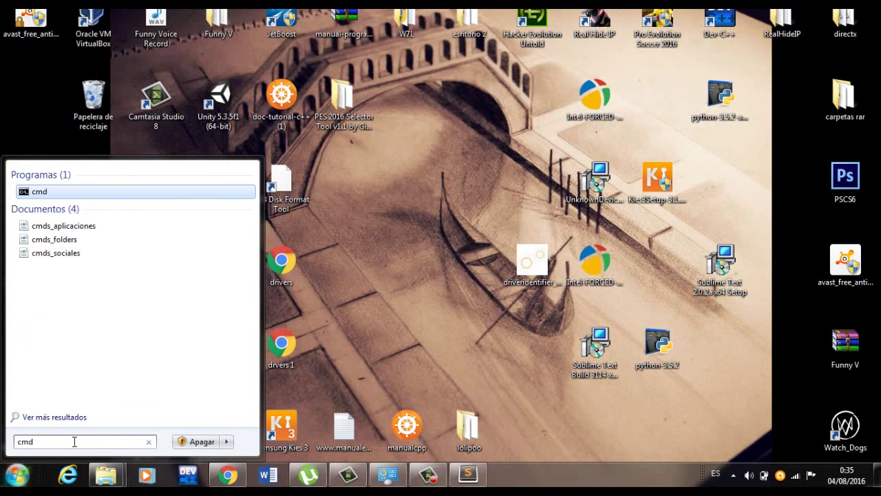
{"action": "left_click", "coordinate": [38, 193]}
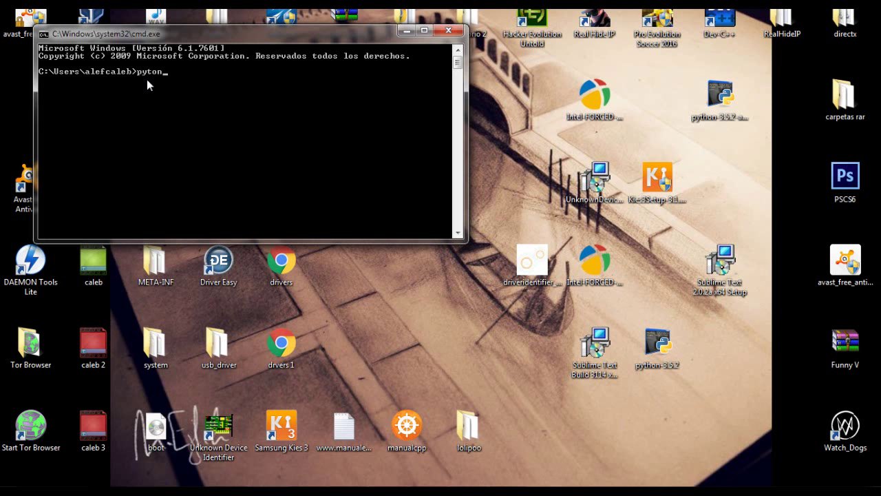
{"action": "key", "text": "Return"}
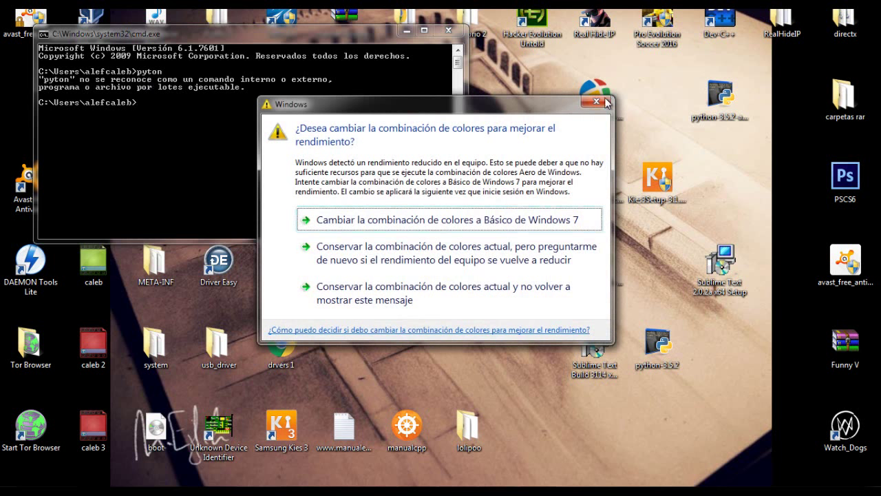
{"action": "left_click", "coordinate": [596, 102]}
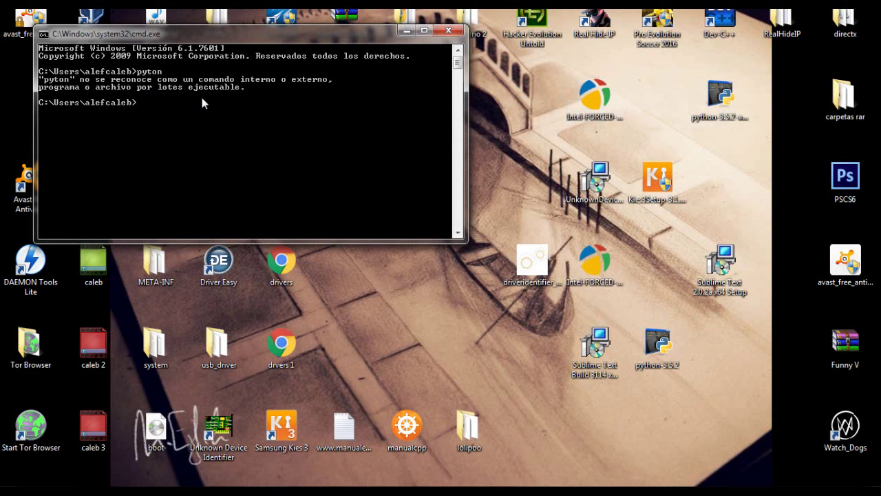